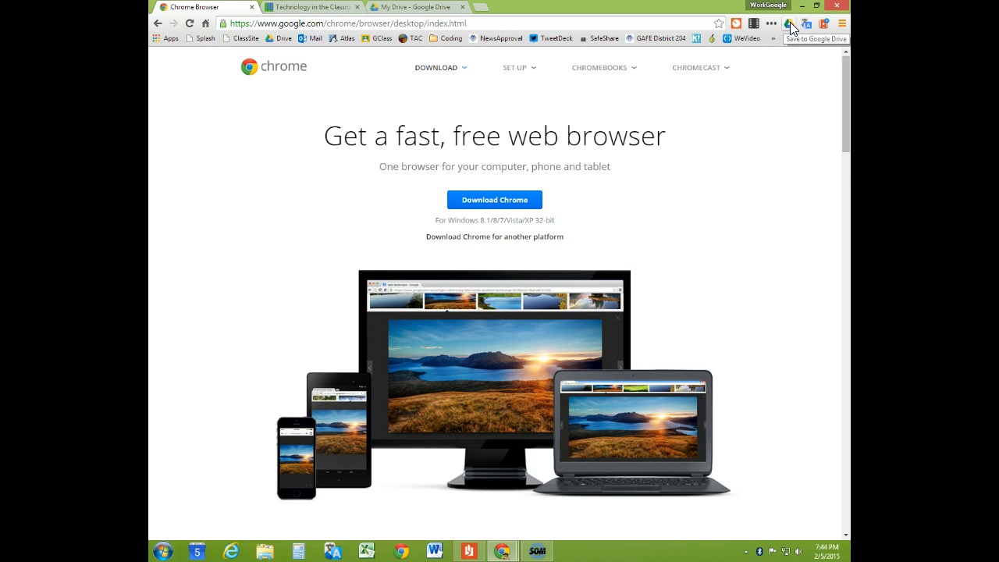
# Start a 10-minute countdown with the 1-click timer extension.
pyautogui.click(736, 24)
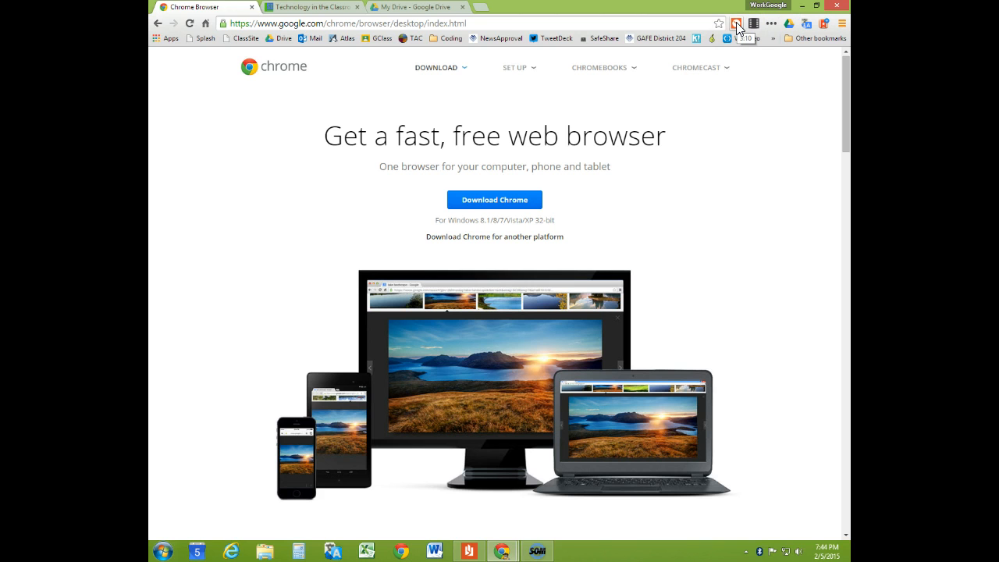
pyautogui.click(724, 30)
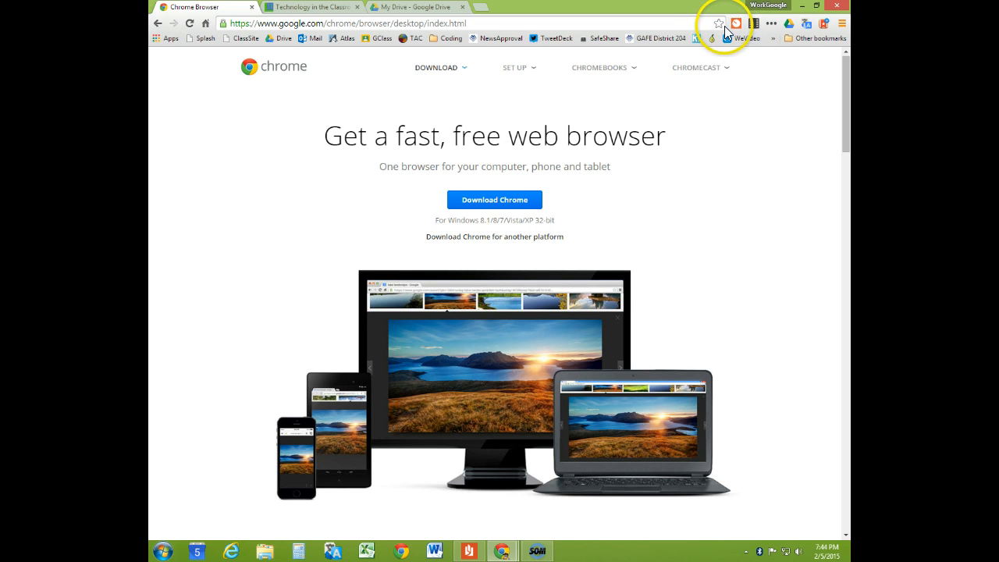
pyautogui.click(737, 28)
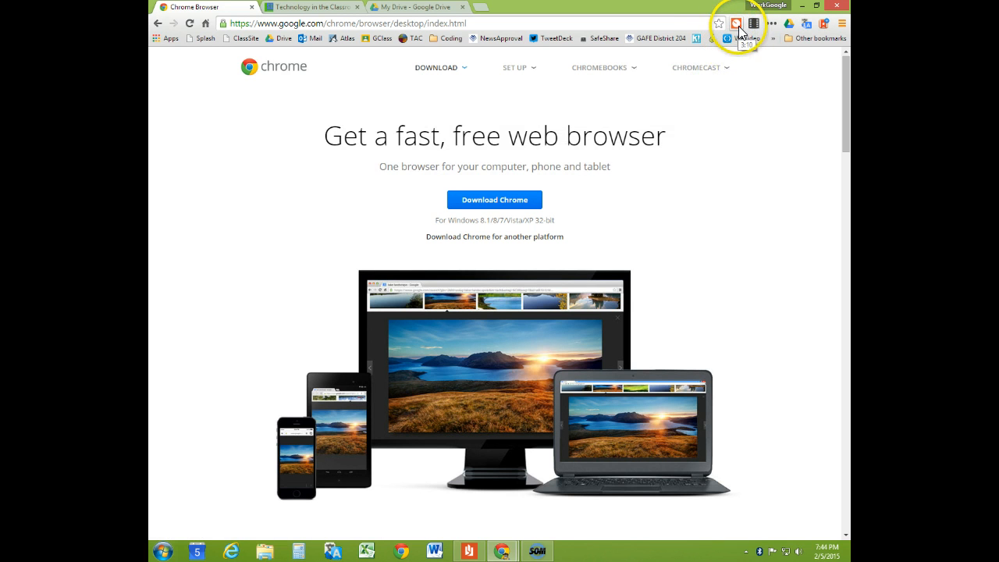
pyautogui.click(738, 29)
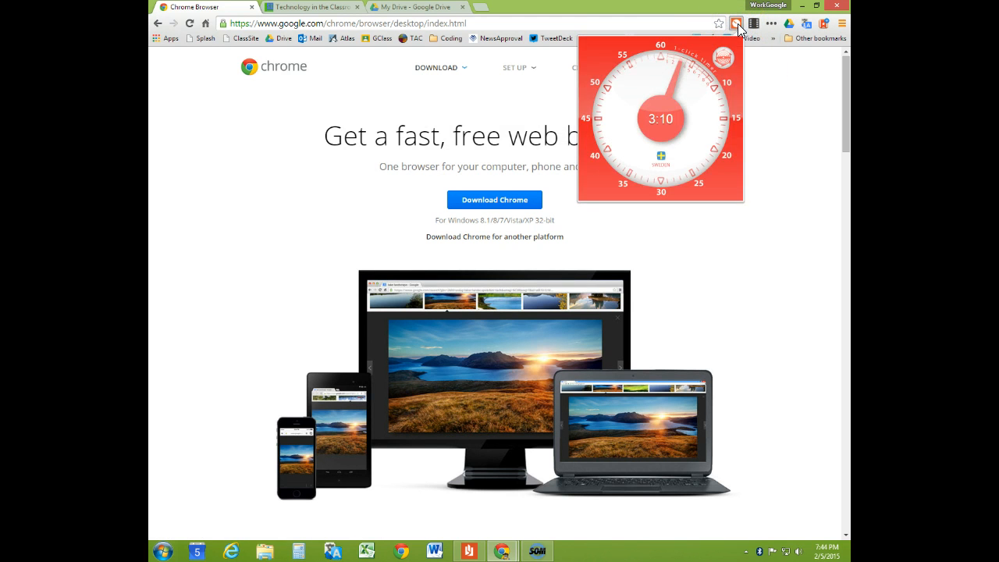
pyautogui.click(740, 29)
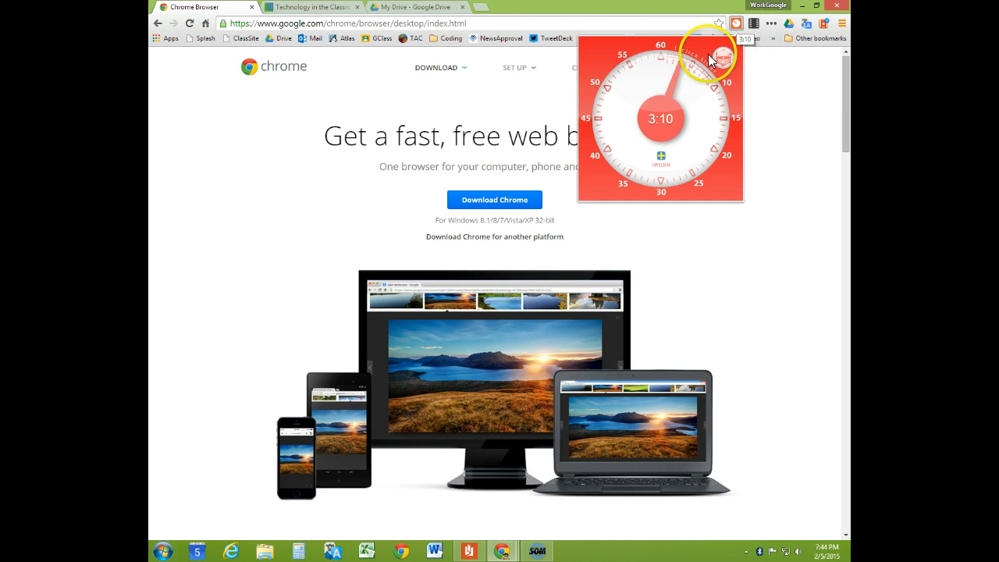
pyautogui.moveTo(720, 91); pyautogui.dragTo(714, 93)
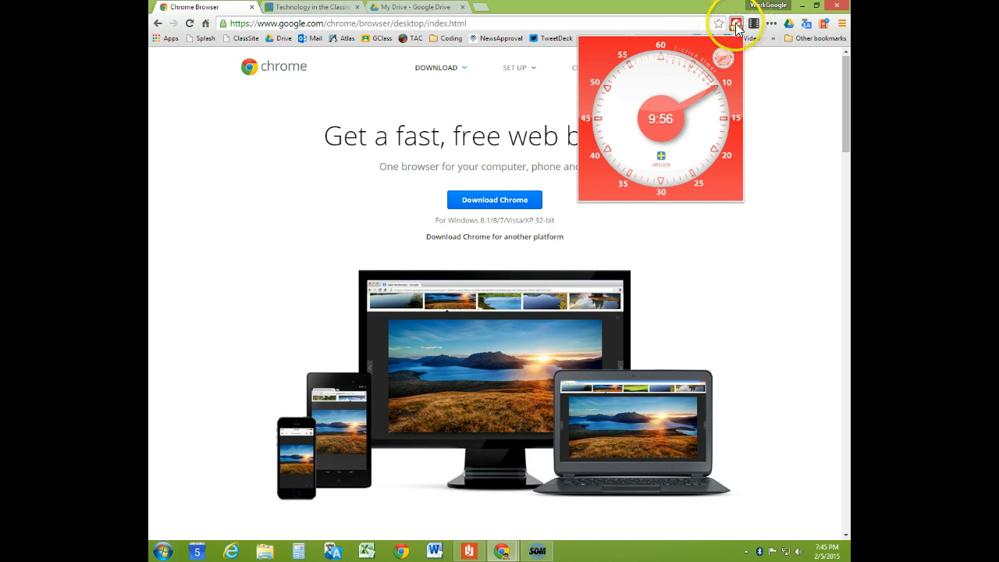
pyautogui.click(770, 86)
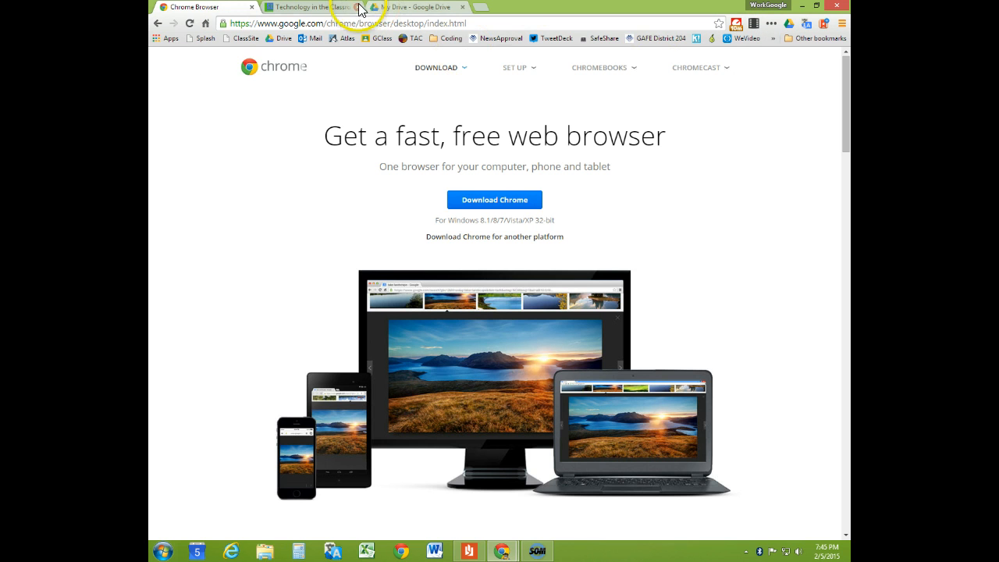
# Visit the learning21st.com page while the timer runs, return to the Chrome download page and cancel the countdown.
pyautogui.click(316, 9)
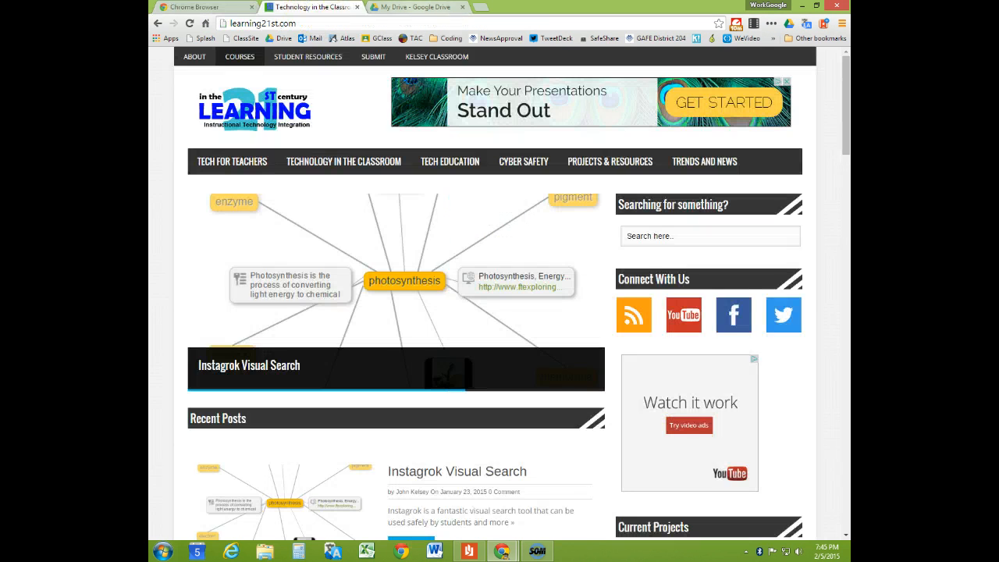
pyautogui.click(246, 11)
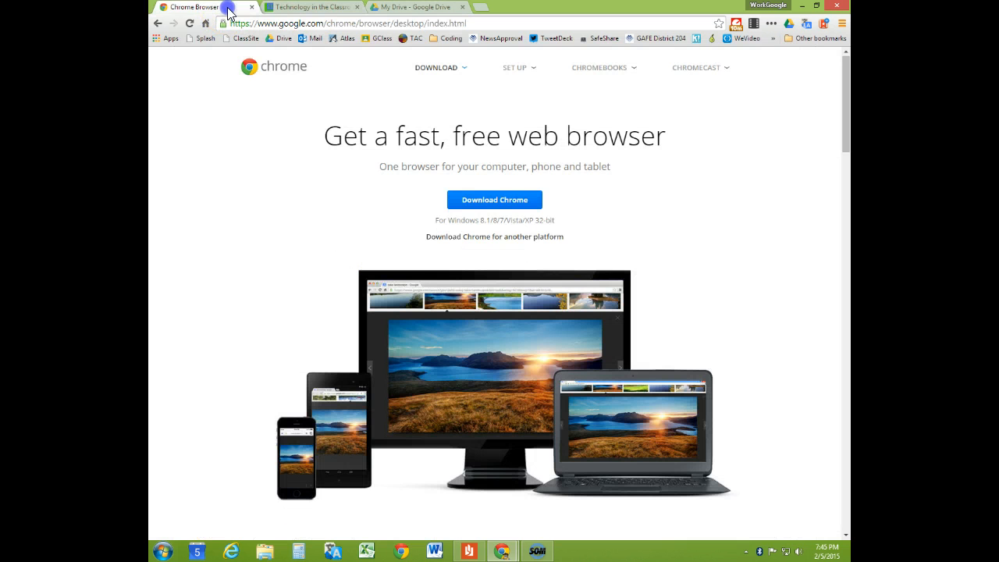
pyautogui.click(736, 24)
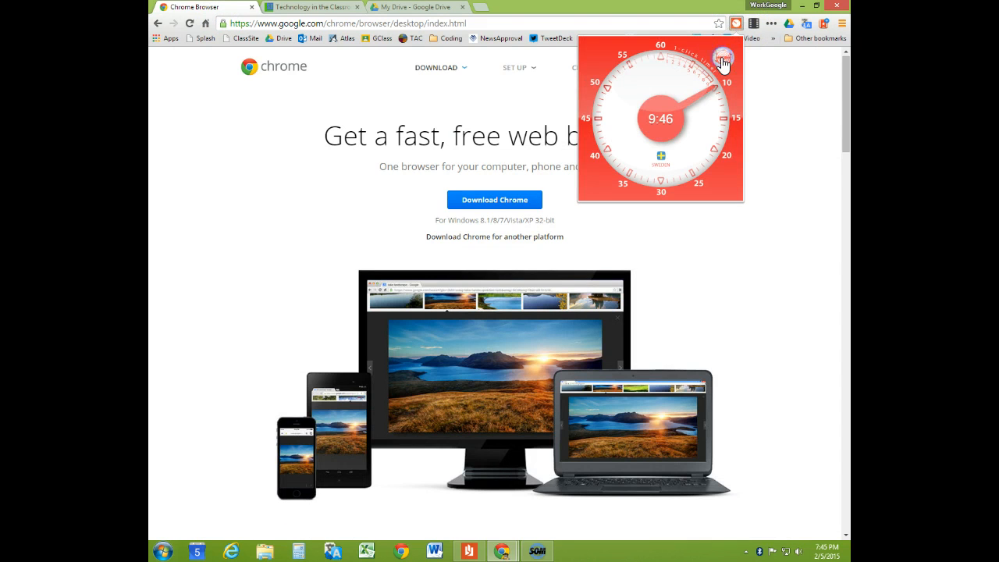
pyautogui.click(770, 81)
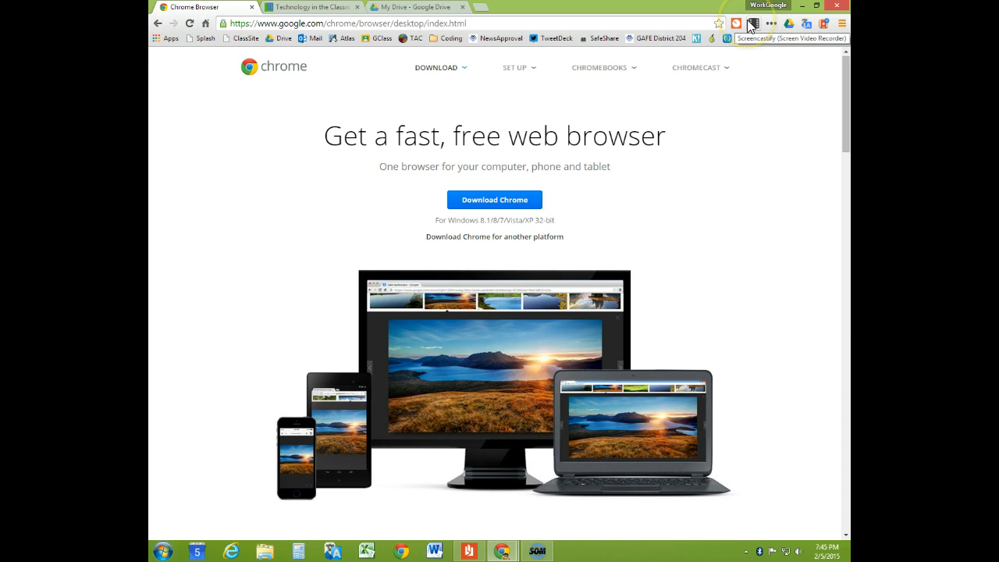
# Start a Screencastify recording of the Chrome download page with Tab capture.
pyautogui.click(752, 28)
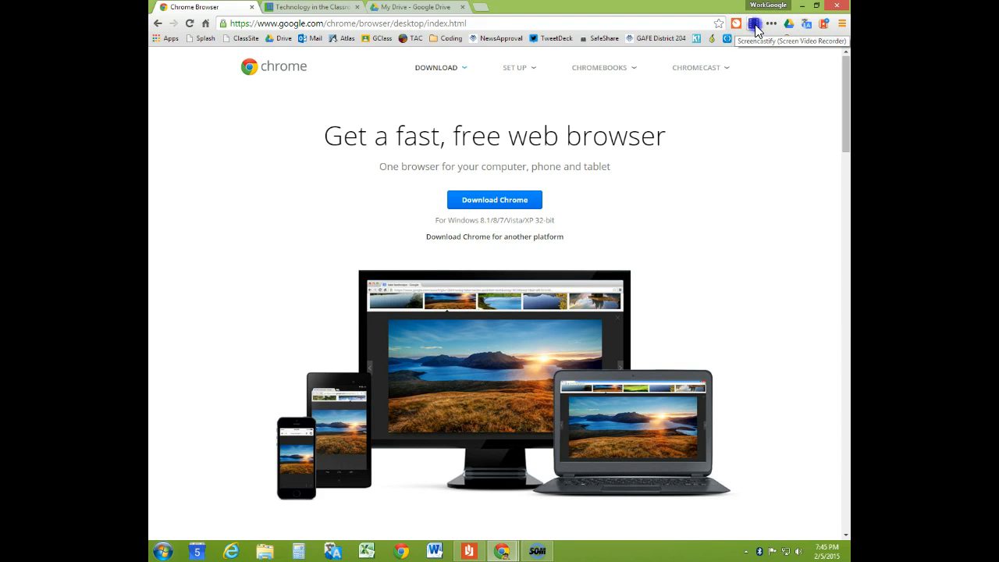
pyautogui.click(755, 25)
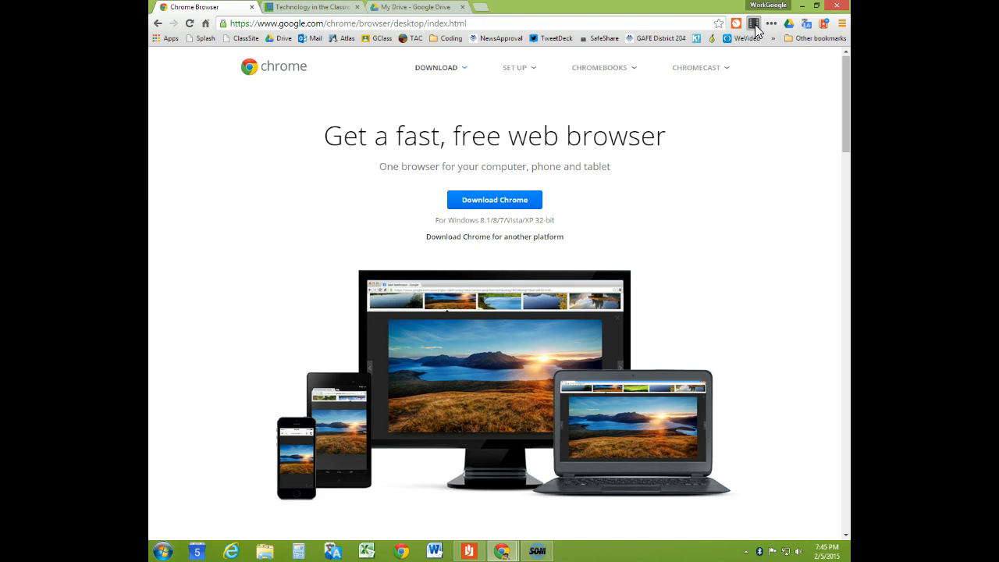
pyautogui.click(754, 26)
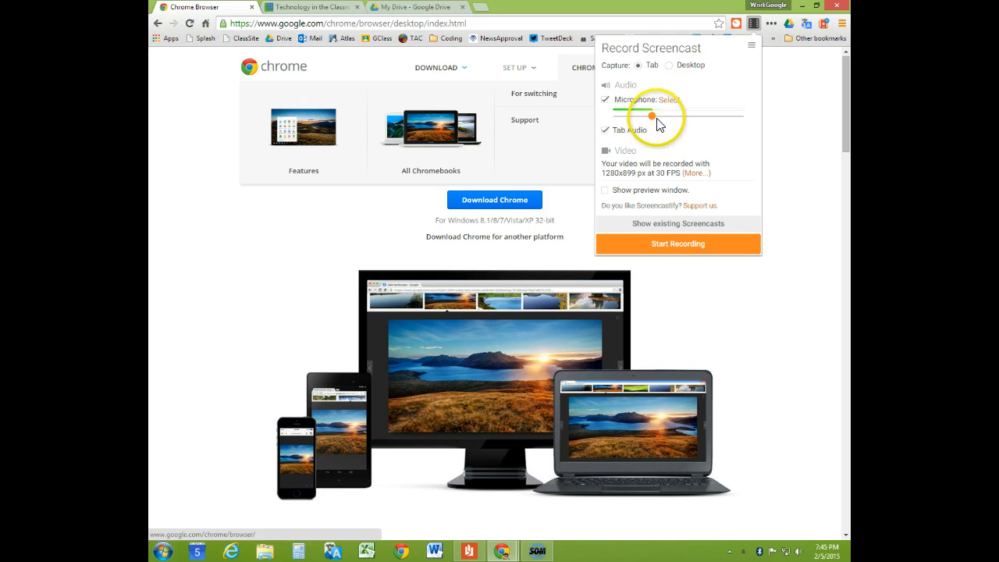
pyautogui.click(672, 247)
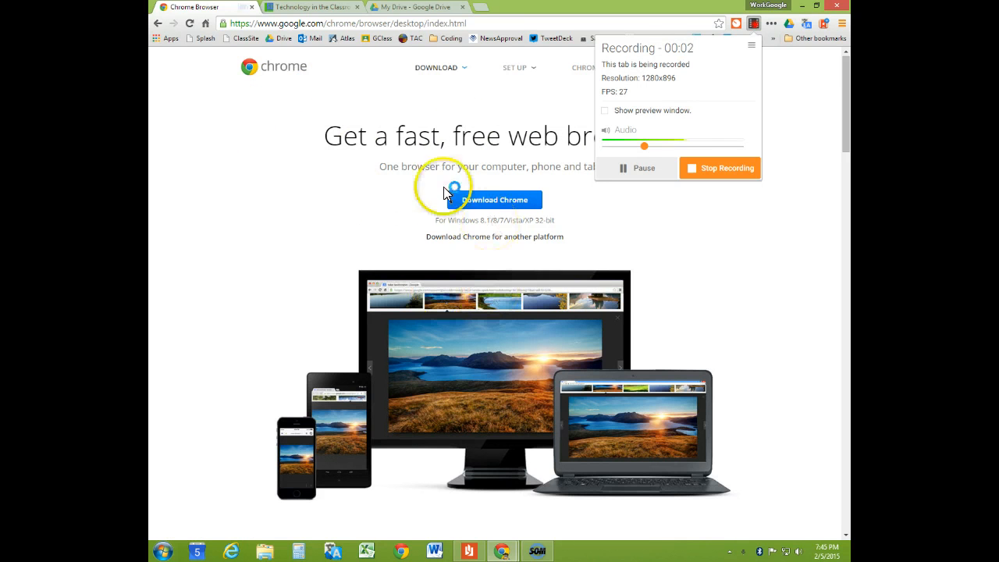
# Switch to the learning21st.com page and back, stop the Screencastify recording, and pause its playback.
pyautogui.click(314, 10)
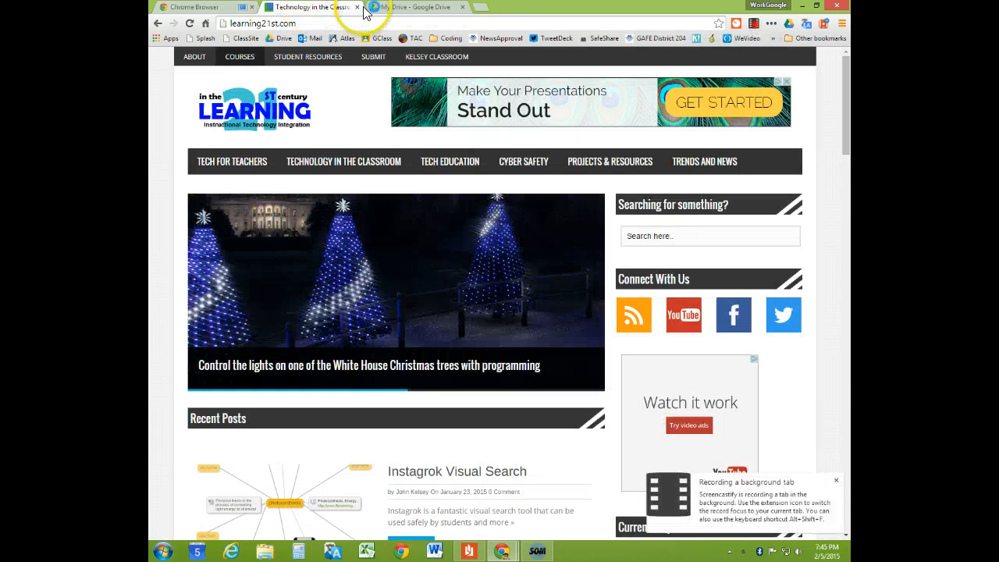
pyautogui.click(199, 8)
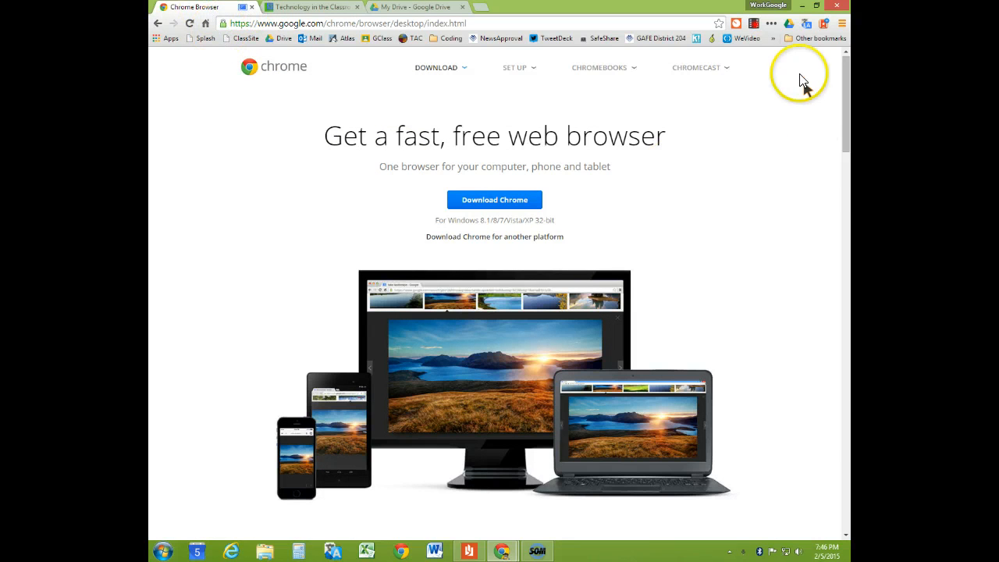
pyautogui.click(754, 25)
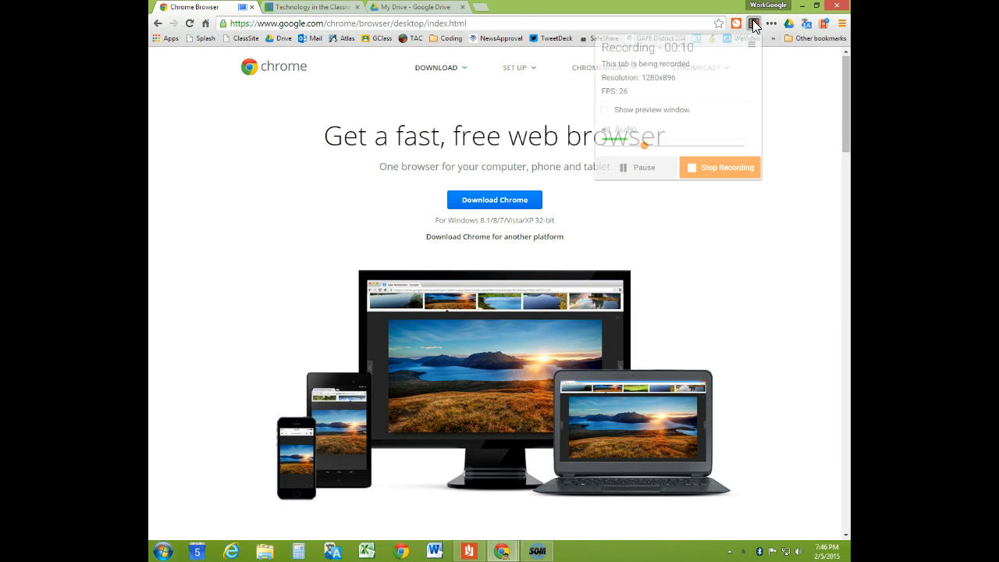
pyautogui.click(720, 170)
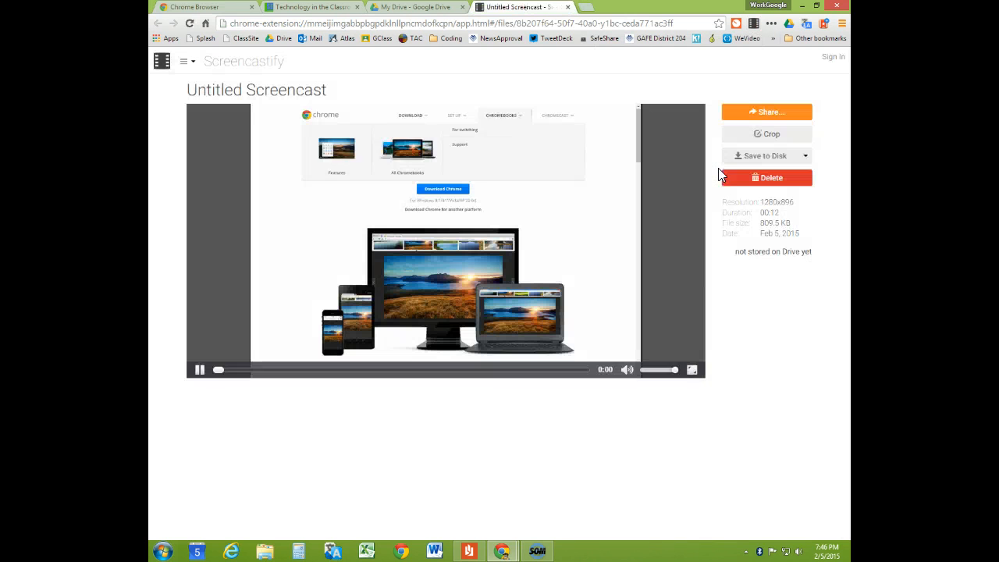
pyautogui.click(200, 371)
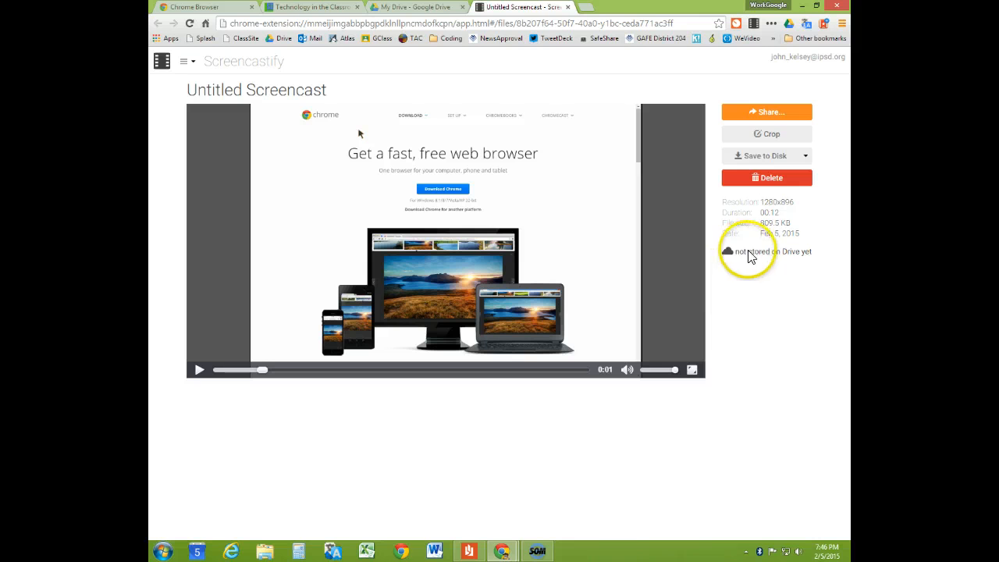
# Look through the Screencastify folder in Google Drive for saved recordings, and close the Untitled Screencast page.
pyautogui.click(394, 10)
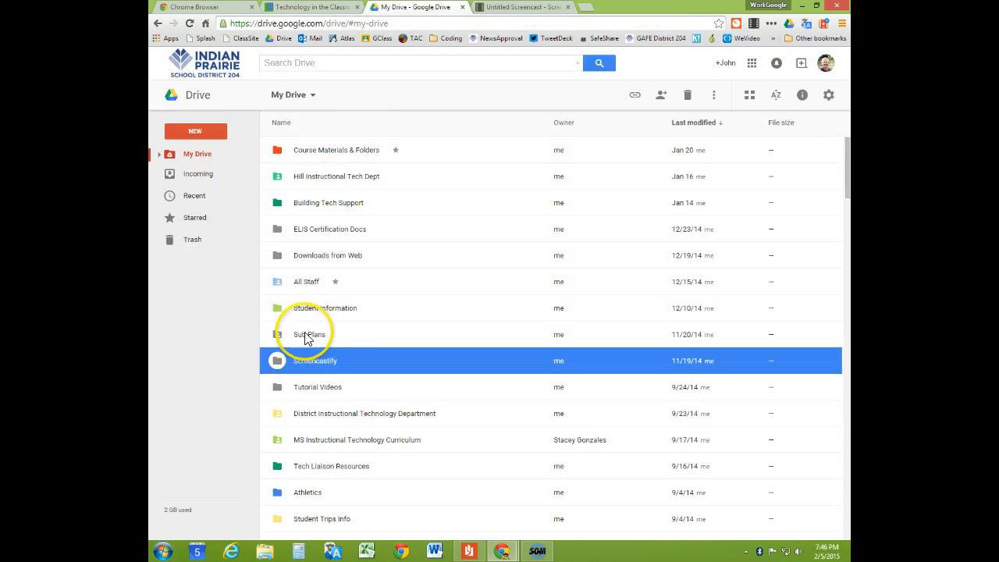
pyautogui.doubleClick(313, 360)
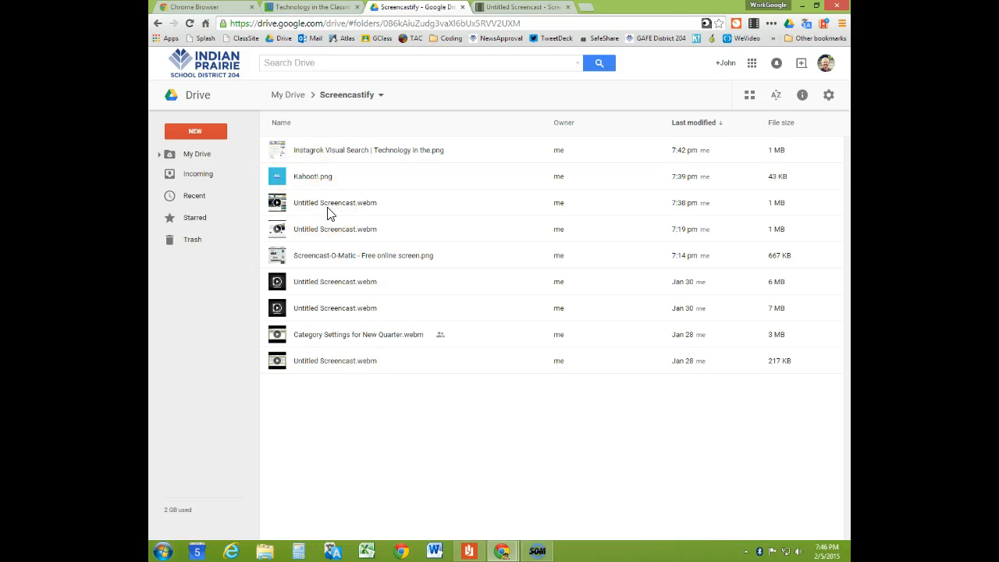
pyautogui.click(358, 180)
pyautogui.click(534, 10)
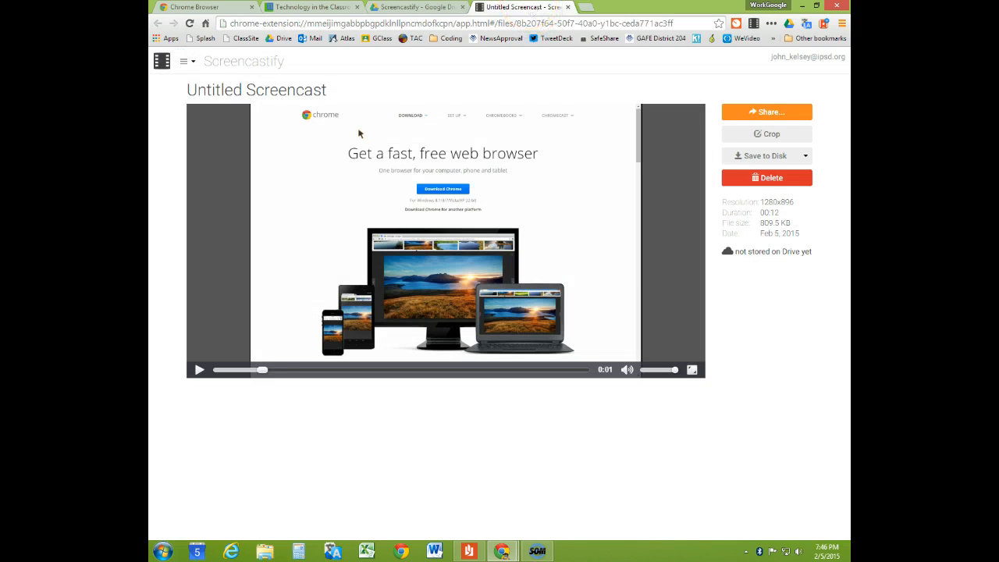
pyautogui.click(567, 7)
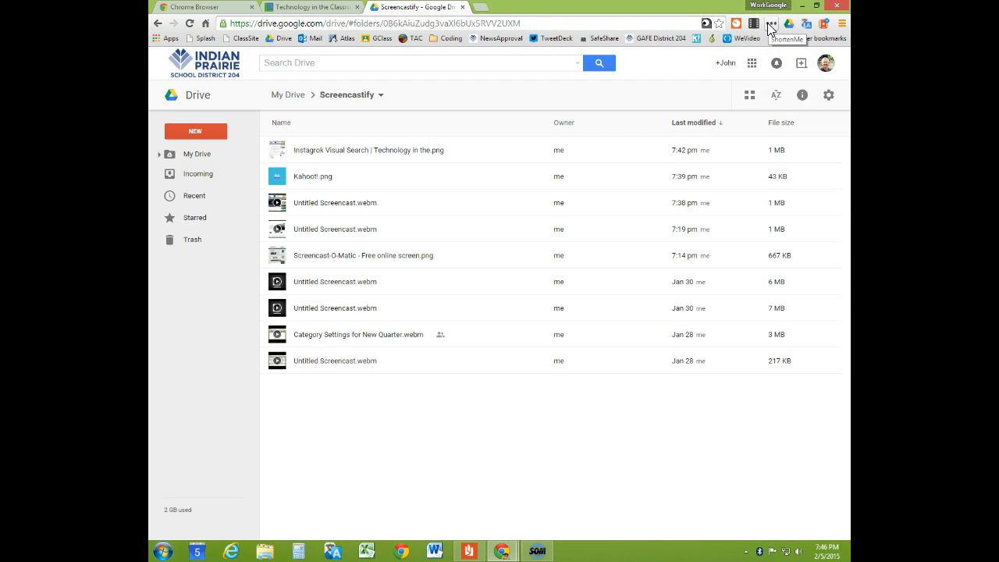
# Open the Instagrok Visual Search article on learning21st.com and generate a shortened link with a QR code using ShortenMe.
pyautogui.click(324, 7)
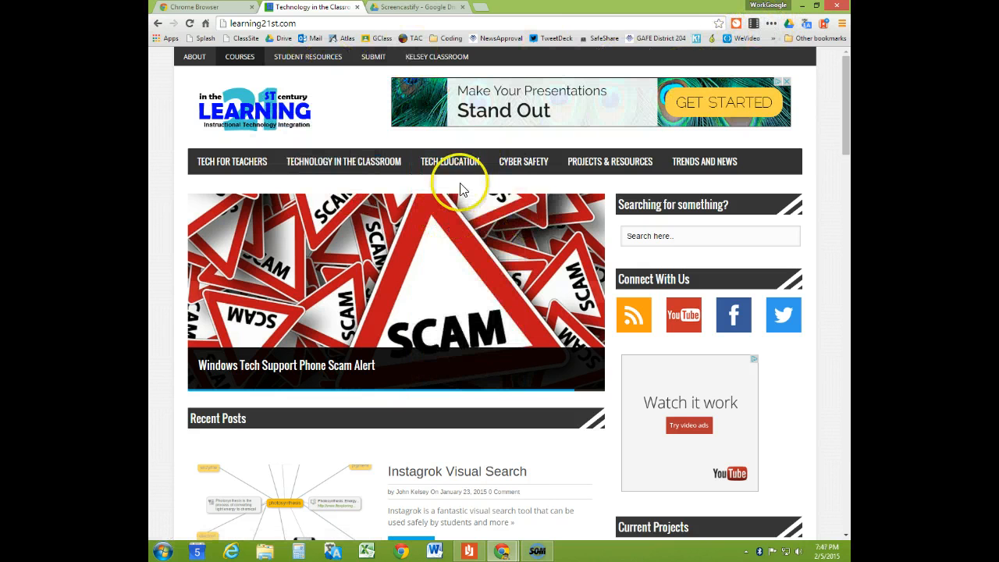
pyautogui.scroll(-2, 325, 429)
pyautogui.click(410, 379)
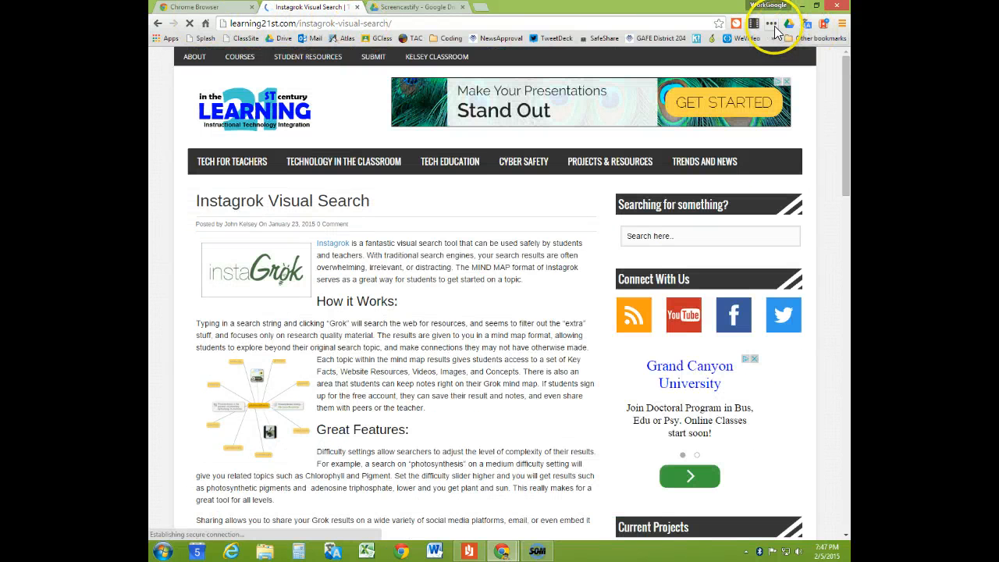
pyautogui.click(771, 24)
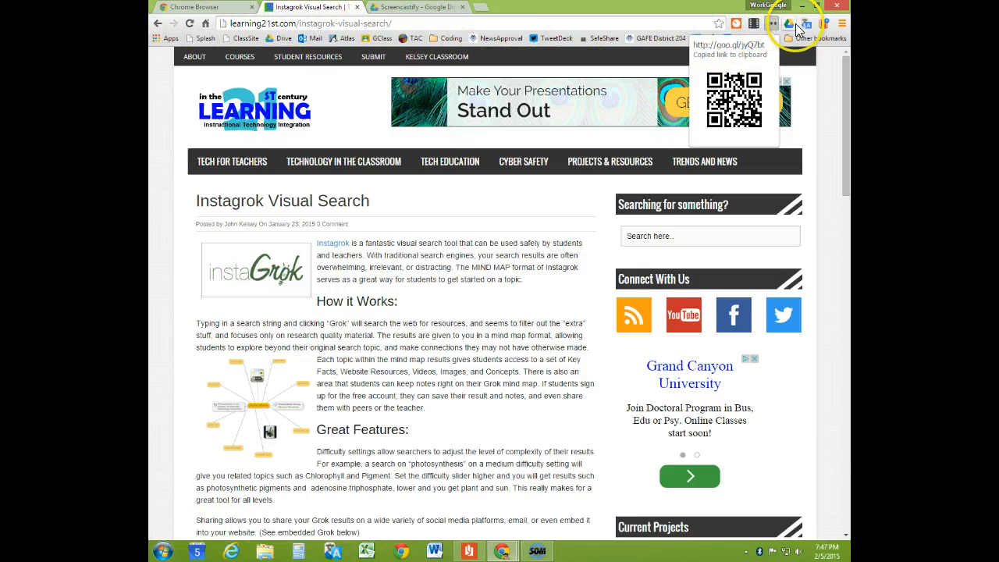
pyautogui.click(559, 23)
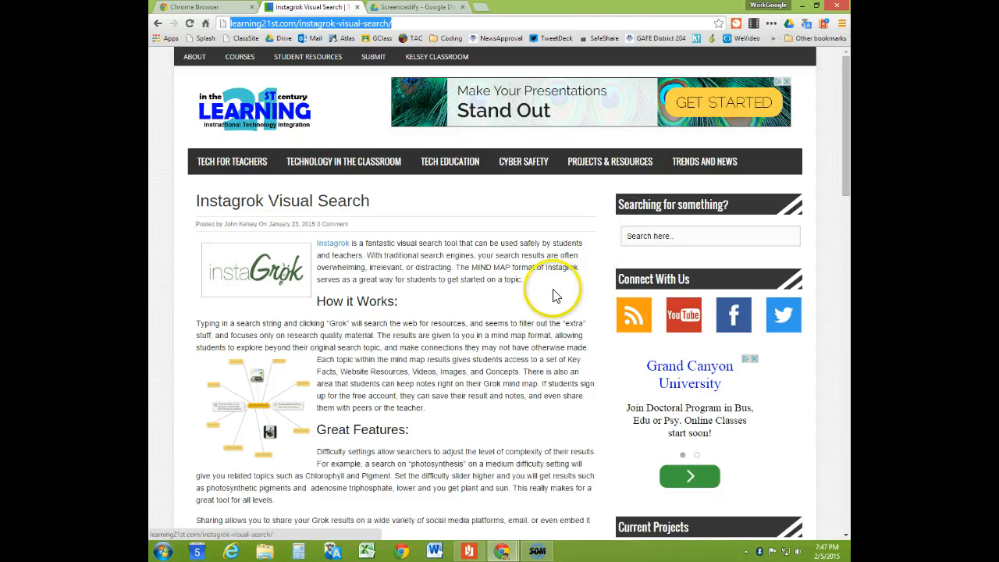
# Save the Instagrok Visual Search page to Google Drive as an image and check the Screencastify folder.
pyautogui.scroll(-10, 516, 293)
pyautogui.scroll(10, 534, 297)
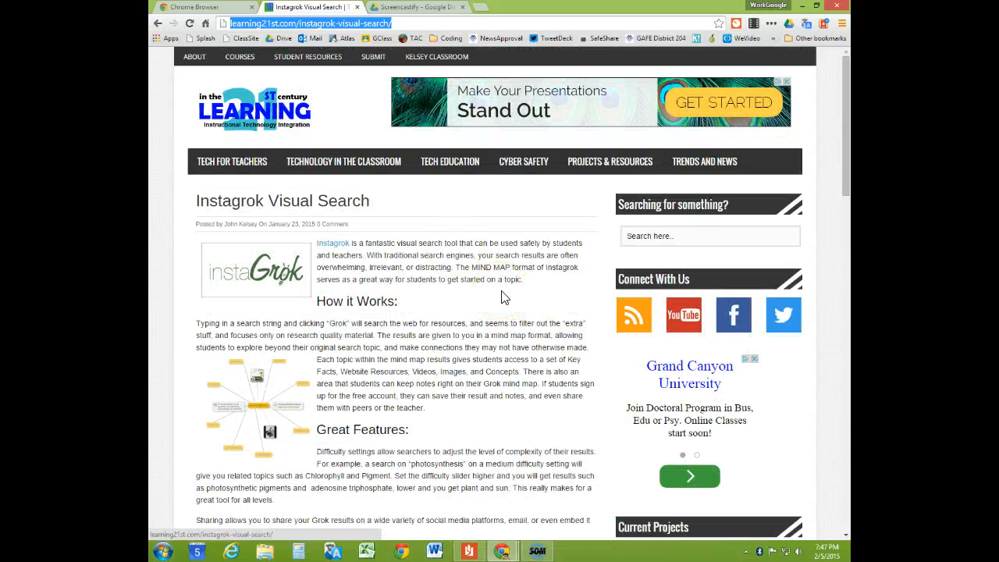
pyautogui.click(789, 26)
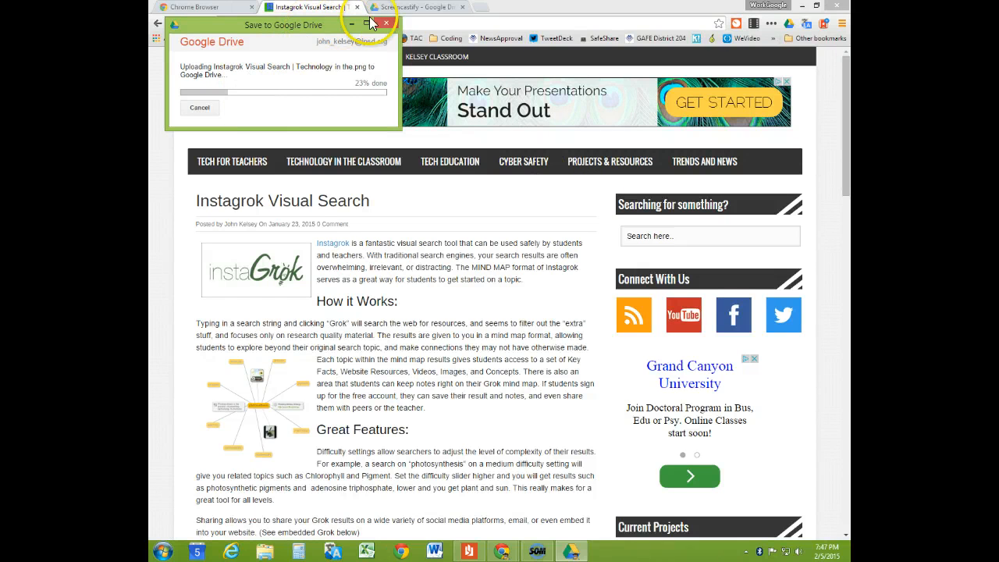
pyautogui.click(420, 9)
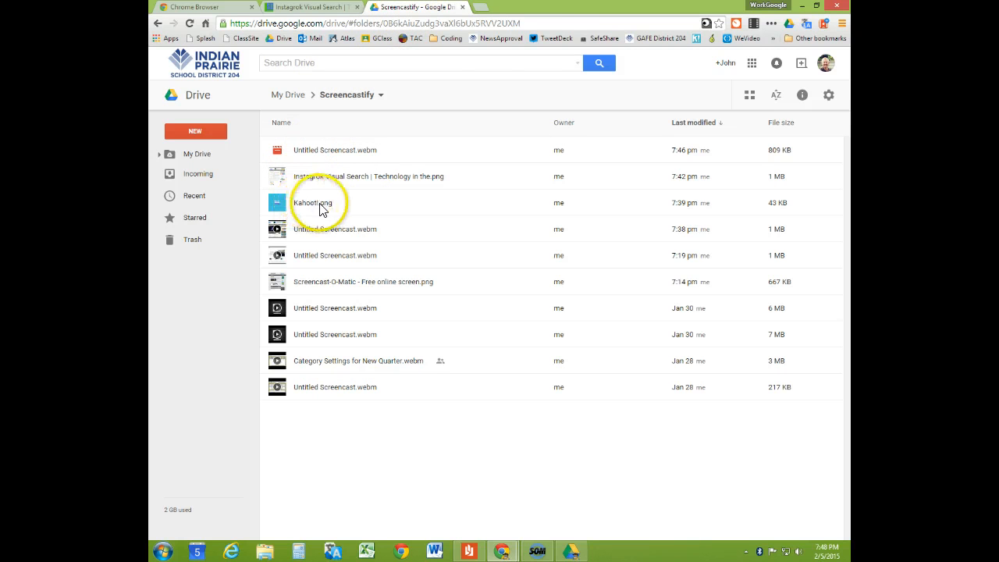
# Start another Google Drive save of the Instagrok article, dismissing its upload window, and close the Drive folder page.
pyautogui.click(314, 8)
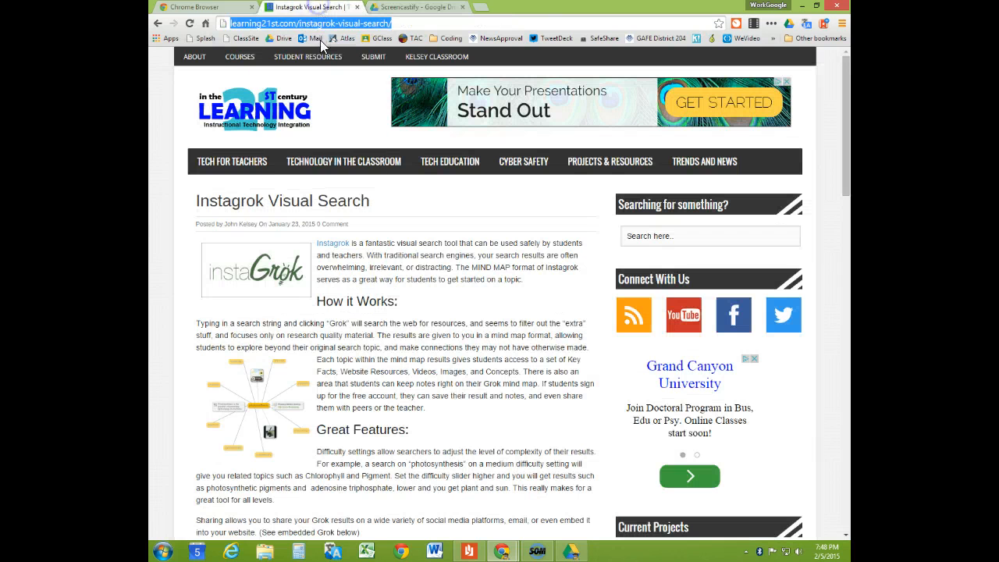
pyautogui.click(791, 25)
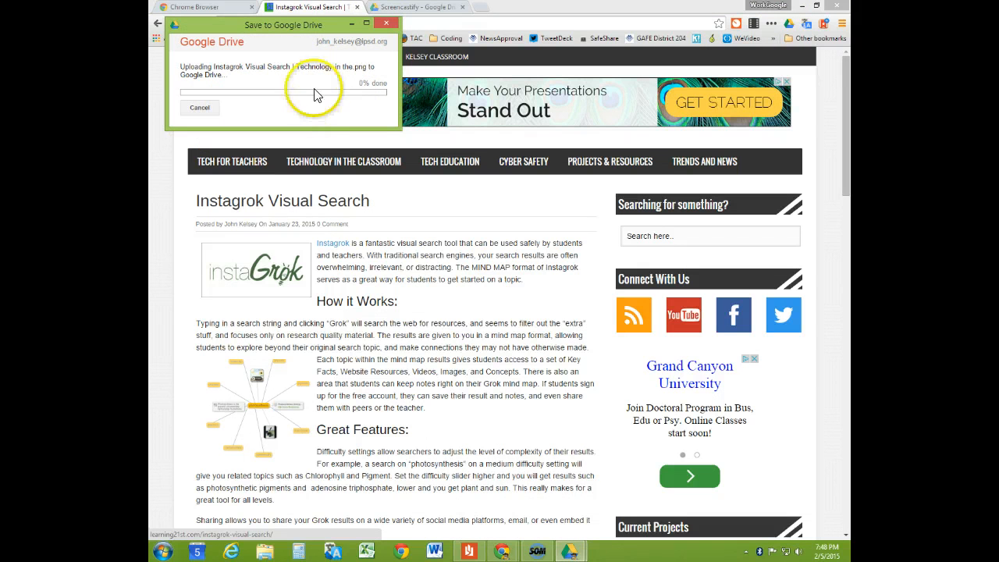
pyautogui.click(386, 23)
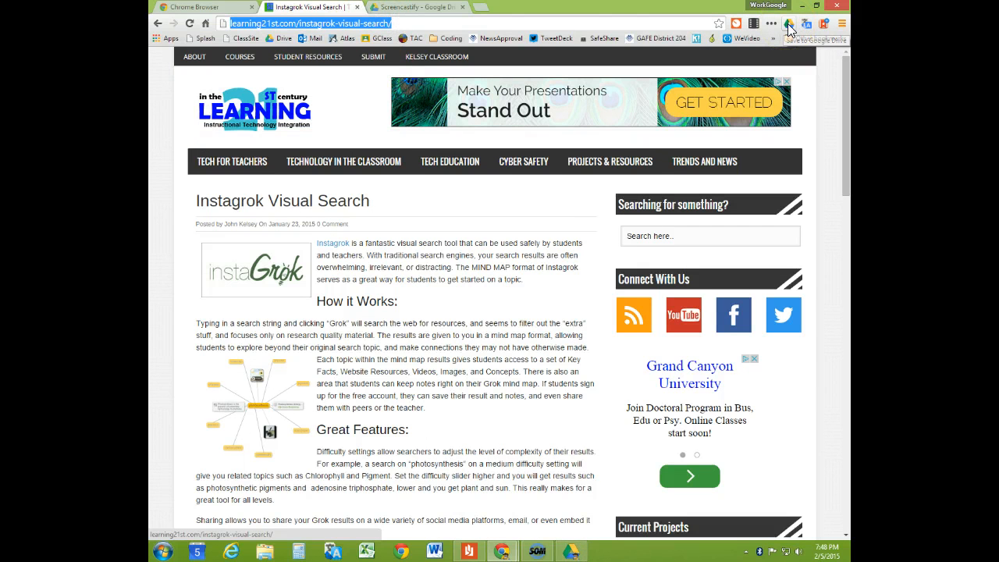
pyautogui.click(414, 7)
pyautogui.click(463, 7)
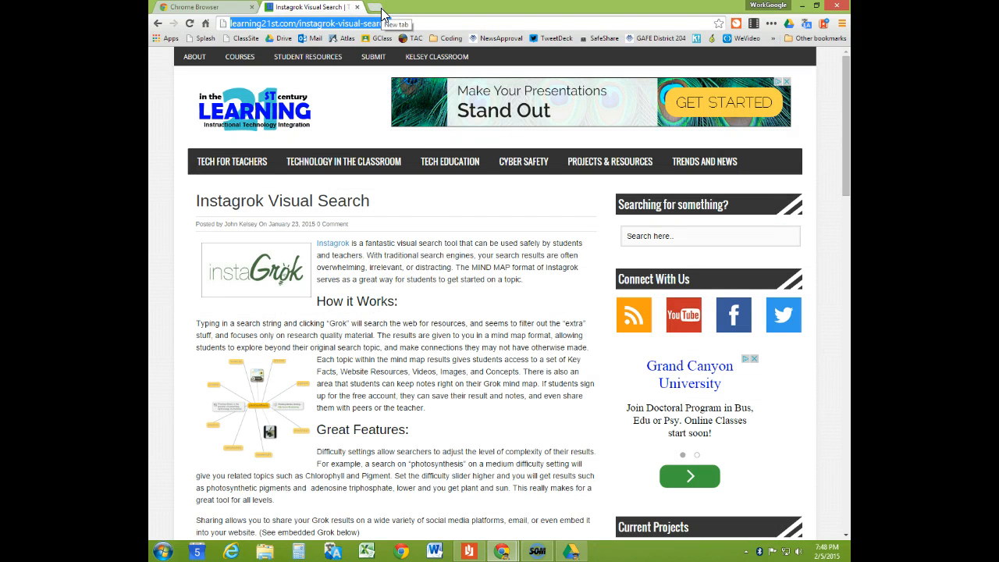
# Translate the article's sentence about traditional search engines into Spanish with the Google Translate pop-up, and close the pop-up.
pyautogui.click(808, 25)
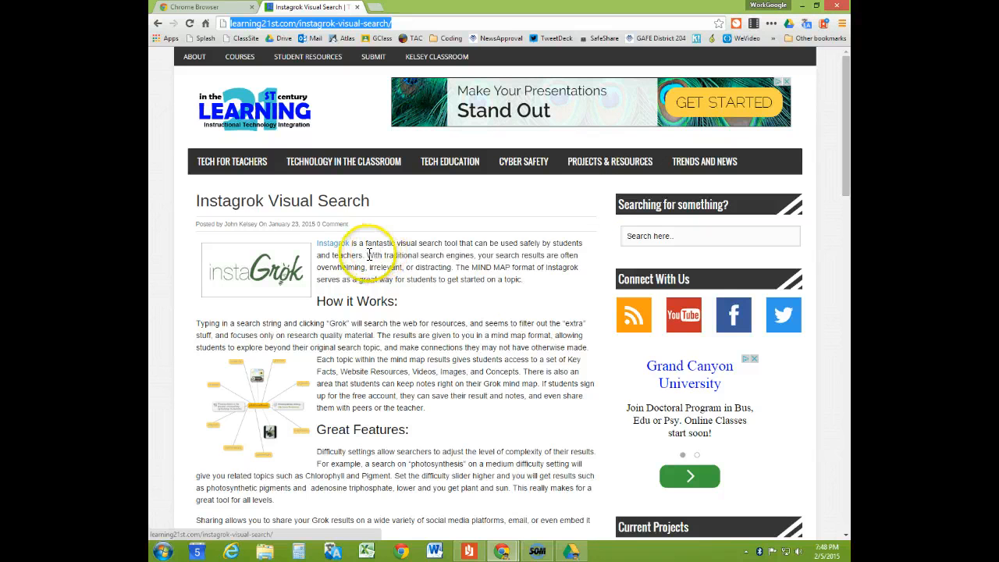
pyautogui.moveTo(365, 254); pyautogui.dragTo(450, 268)
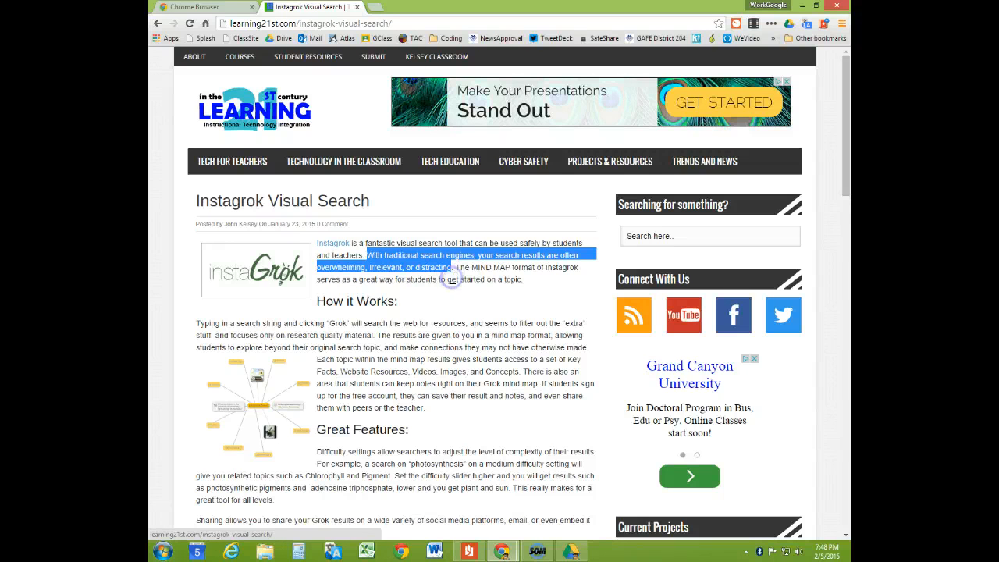
pyautogui.click(452, 279)
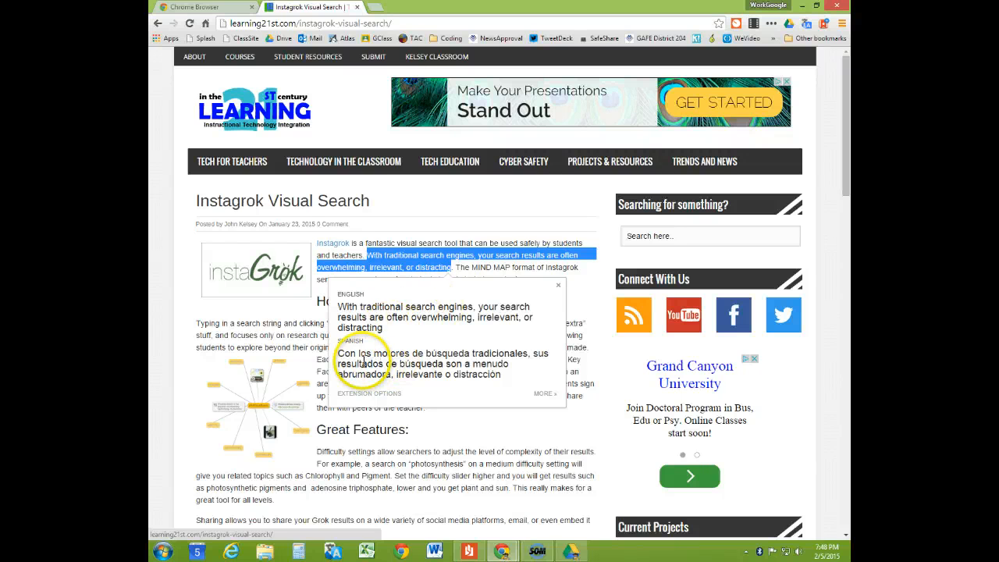
pyautogui.click(558, 285)
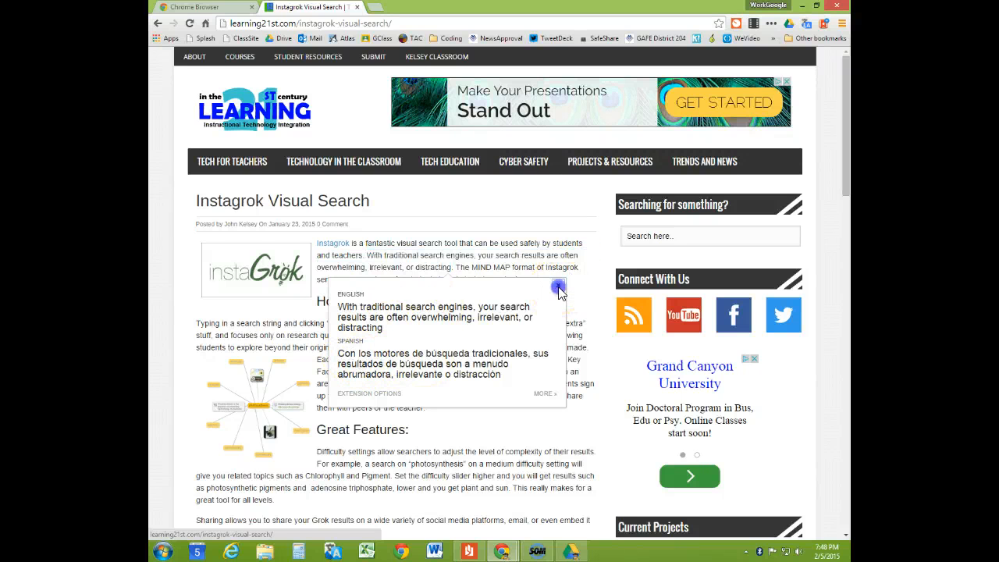
# Translate the whole Instagrok Visual Search page into Spanish with Google Translate and look over the available target languages.
pyautogui.click(807, 24)
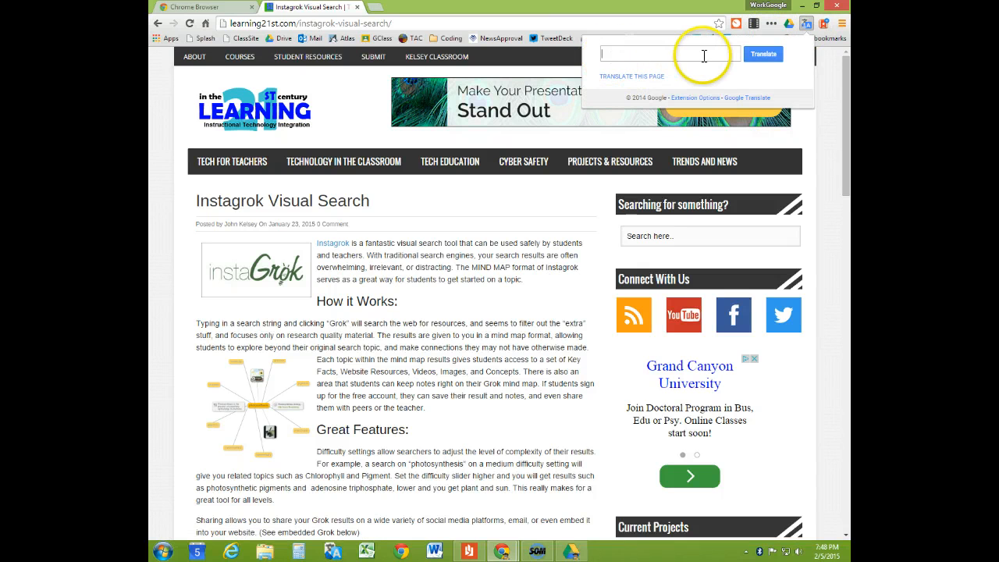
pyautogui.click(633, 78)
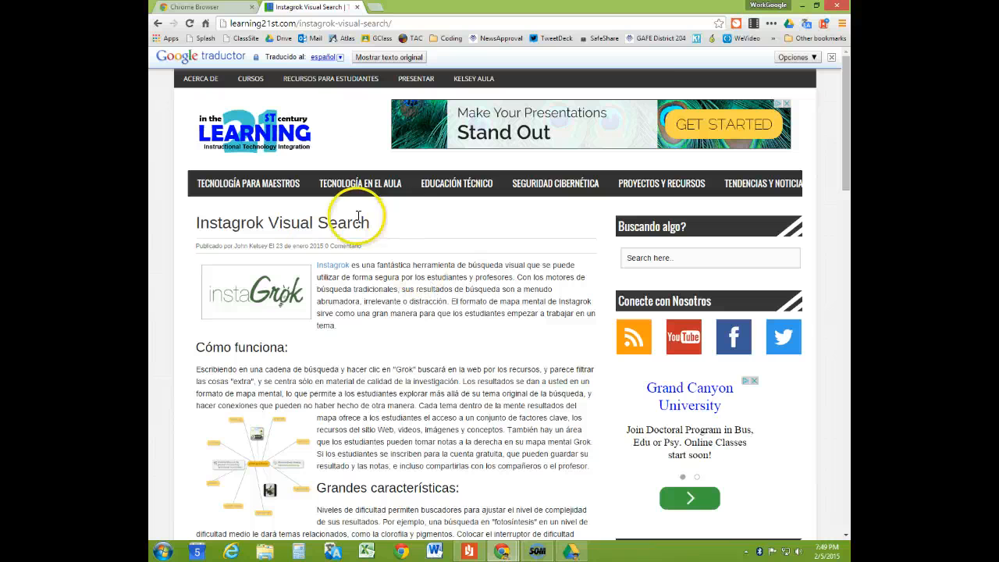
pyautogui.click(339, 58)
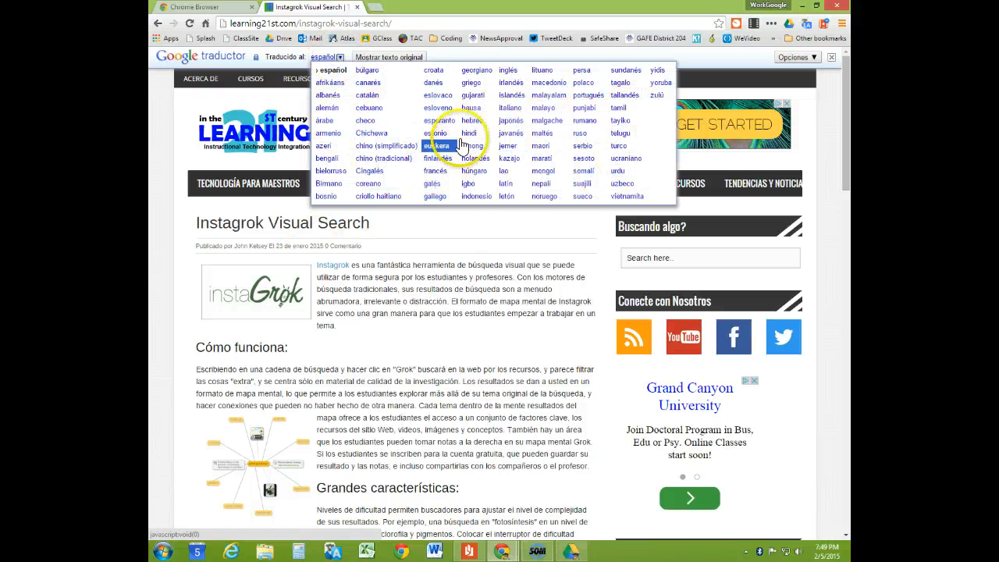
pyautogui.click(457, 281)
# Show the translation pop-up for a selected passage in the Spanish article's opening paragraph, and dismiss it.
pyautogui.moveTo(500, 303); pyautogui.dragTo(417, 275)
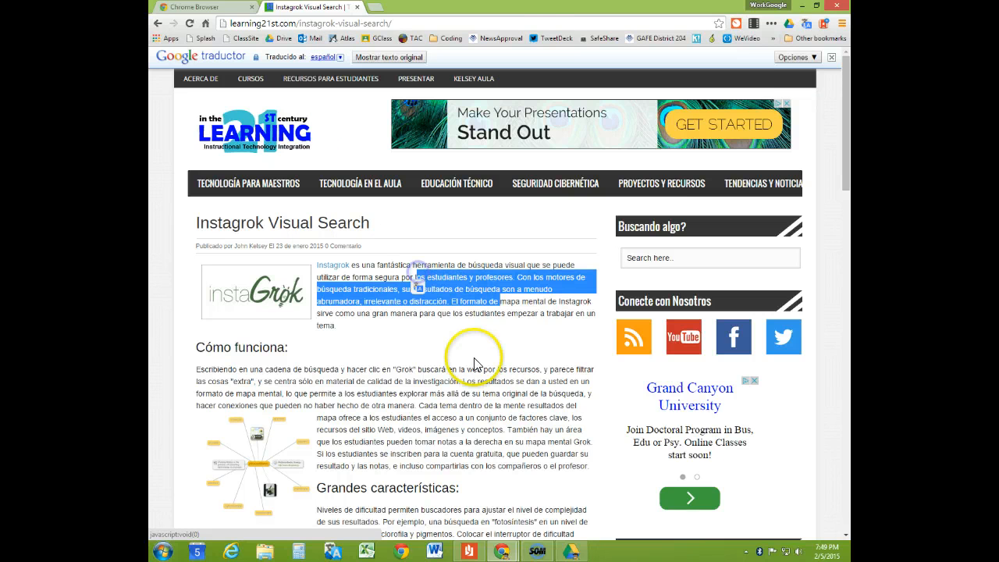
pyautogui.click(419, 288)
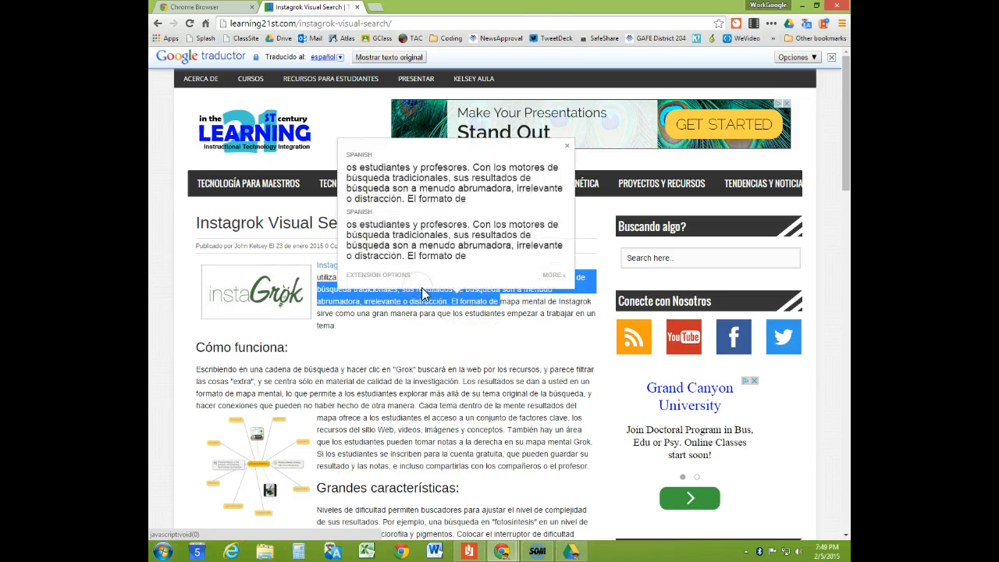
pyautogui.click(468, 300)
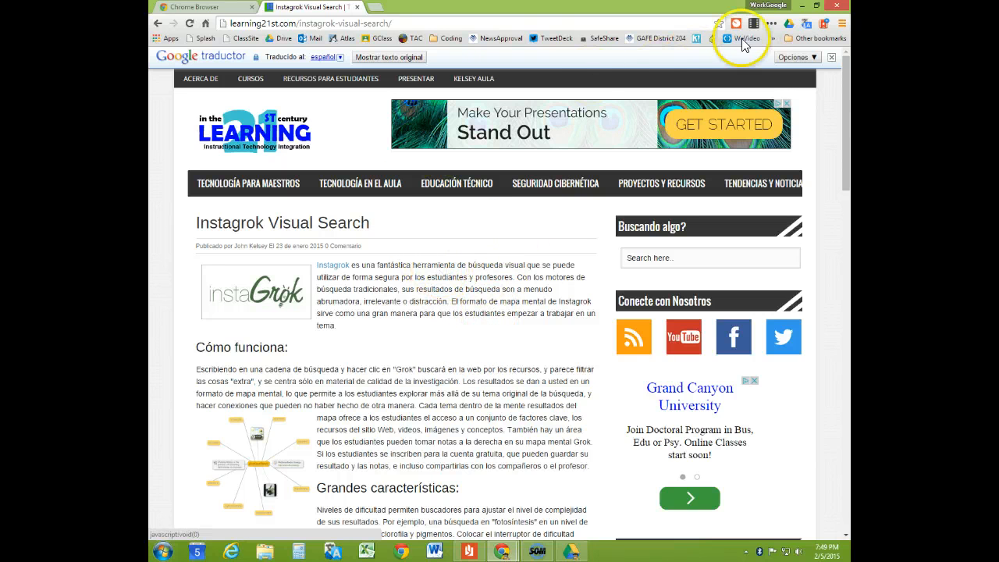
# Open the Google Translate extension's options page.
pyautogui.click(806, 25)
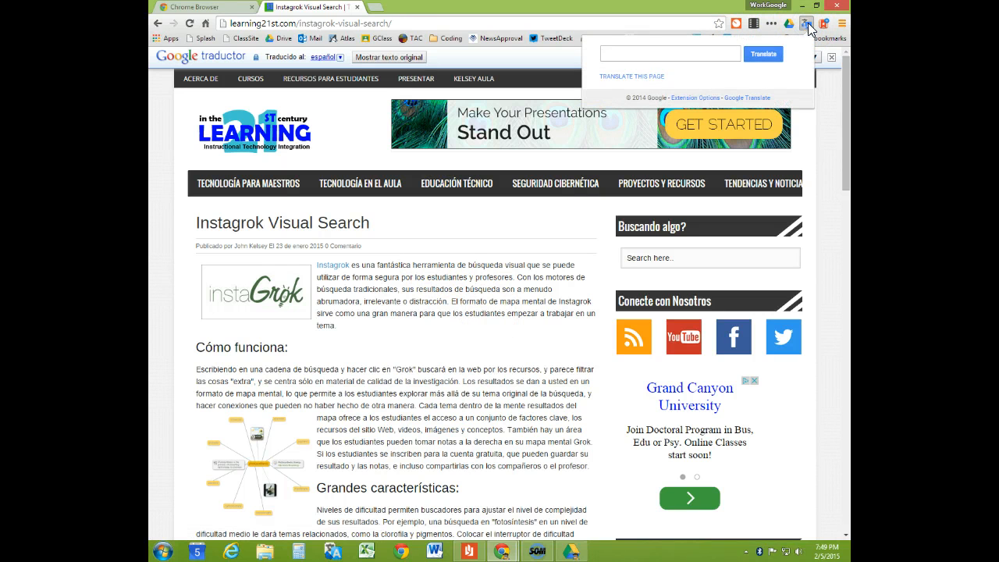
pyautogui.click(695, 98)
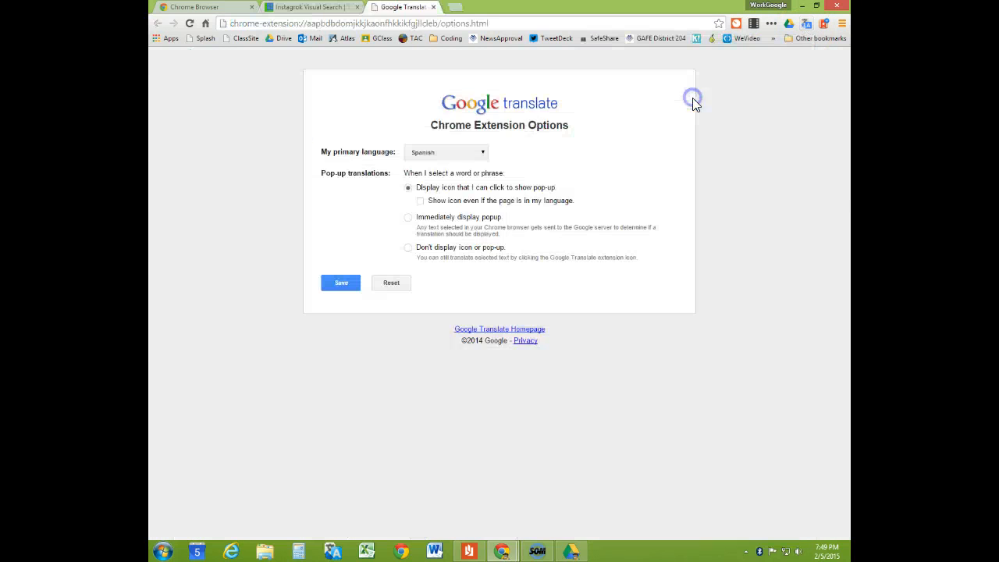